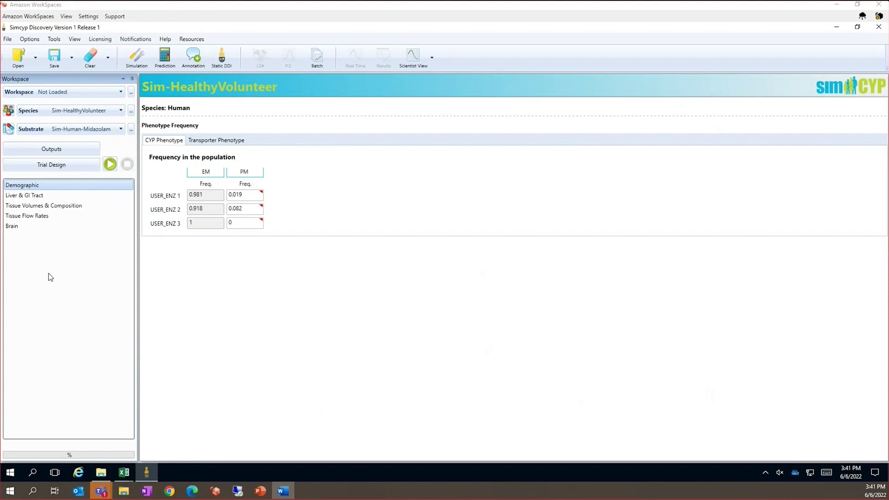
# Switch the species to Sim-Rat and review its liver/GI, tissue, flow and brain parameters
pyautogui.click(120, 111)
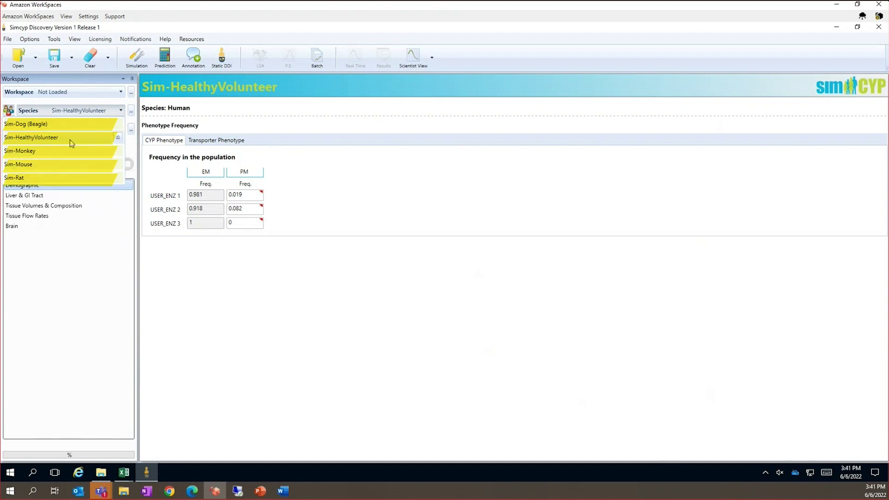
pyautogui.click(36, 180)
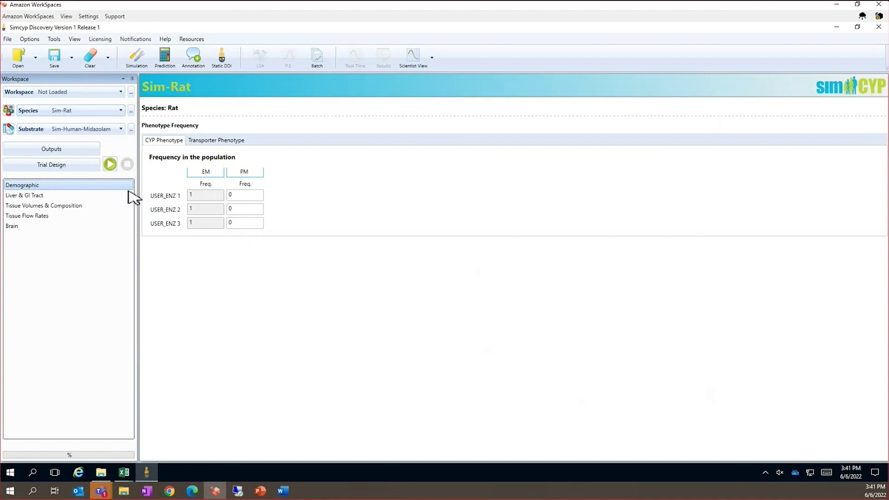
pyautogui.click(39, 198)
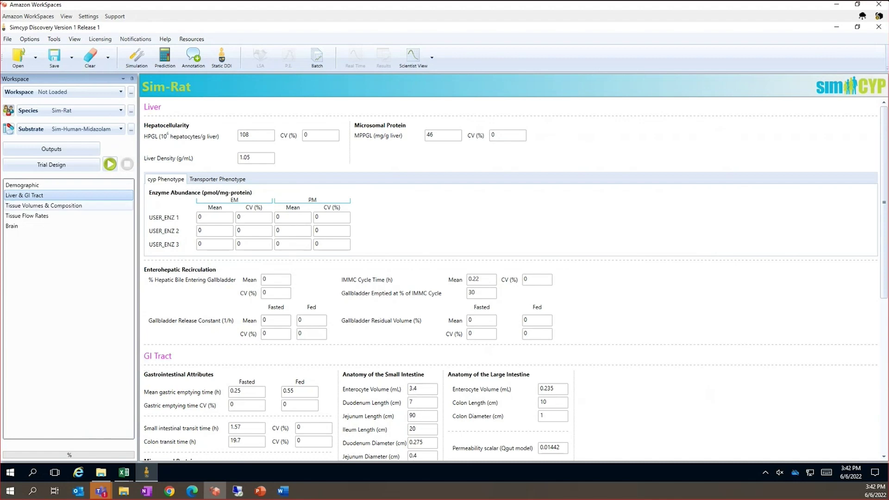
pyautogui.click(44, 206)
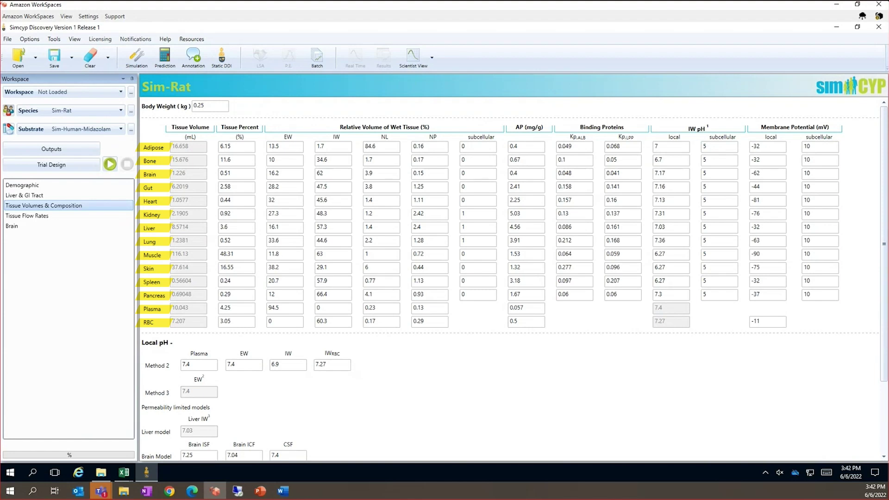
pyautogui.click(27, 216)
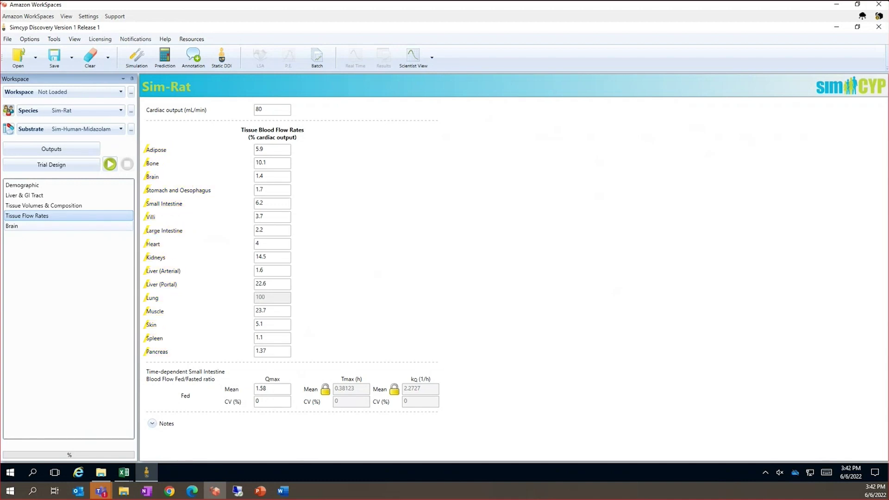
pyautogui.click(18, 226)
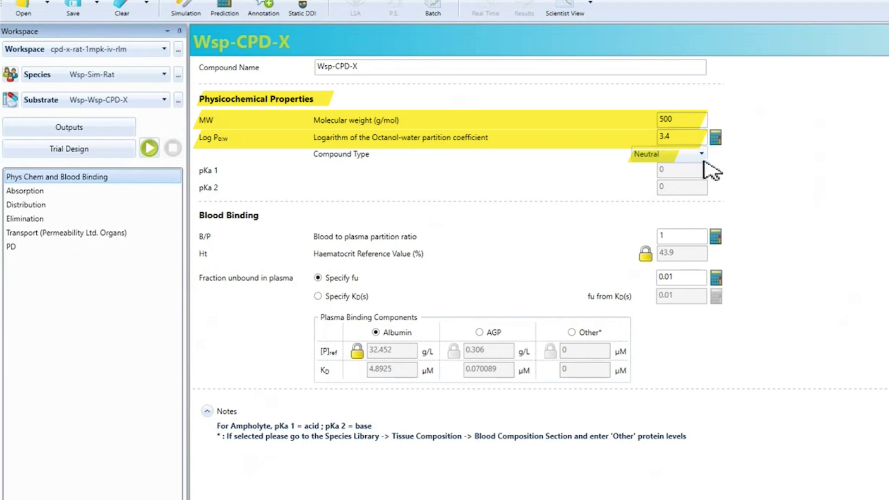
# Open the logP/logD Prediction Toolbox from the Log Pow calculator icon
pyautogui.click(716, 138)
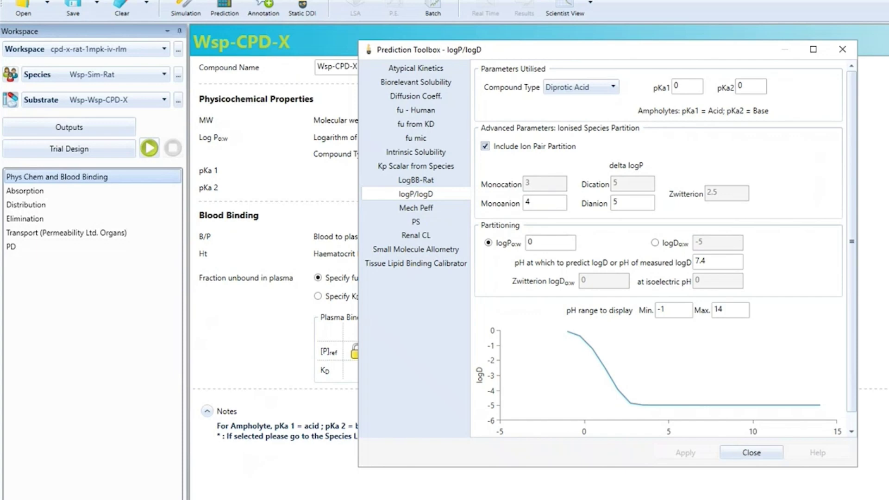
# Close the Prediction Toolbox, returning to the unchanged Phys Chem and Blood Binding page
pyautogui.click(752, 452)
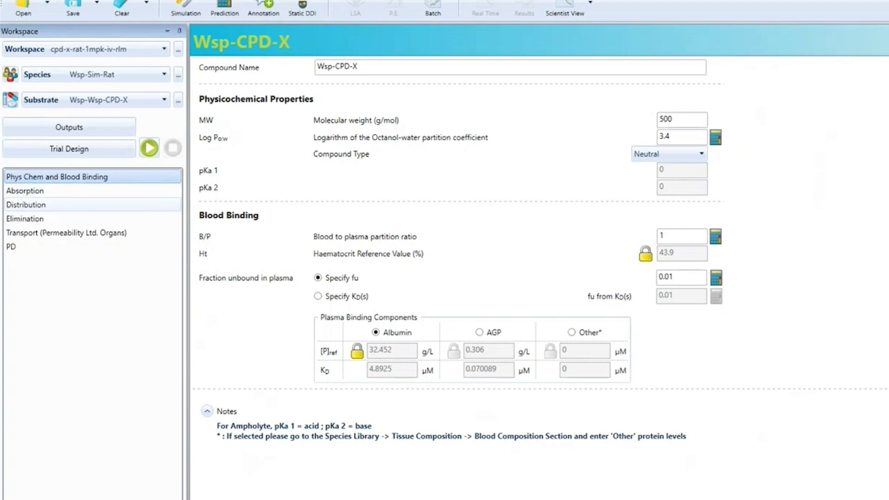
# Review Wsp-CPD-X distribution: full PBPK, Vss 0.75083 L/kg, keeping prediction Method 2
pyautogui.click(26, 204)
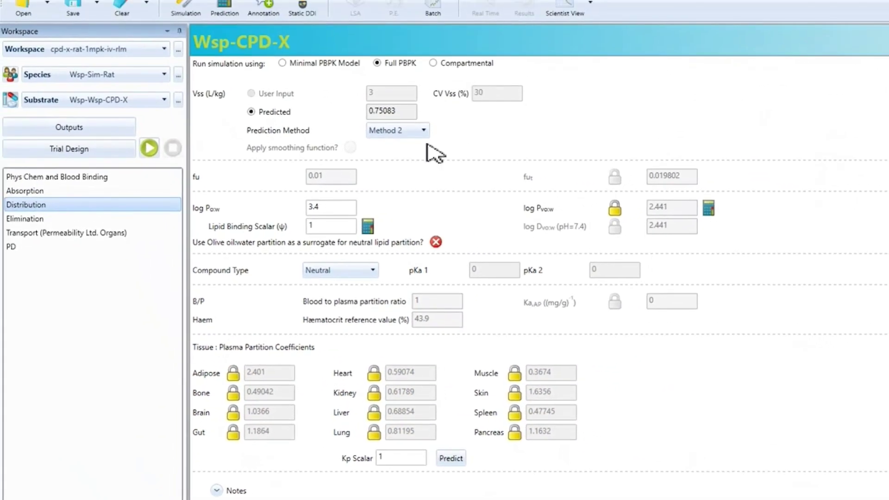
pyautogui.click(424, 130)
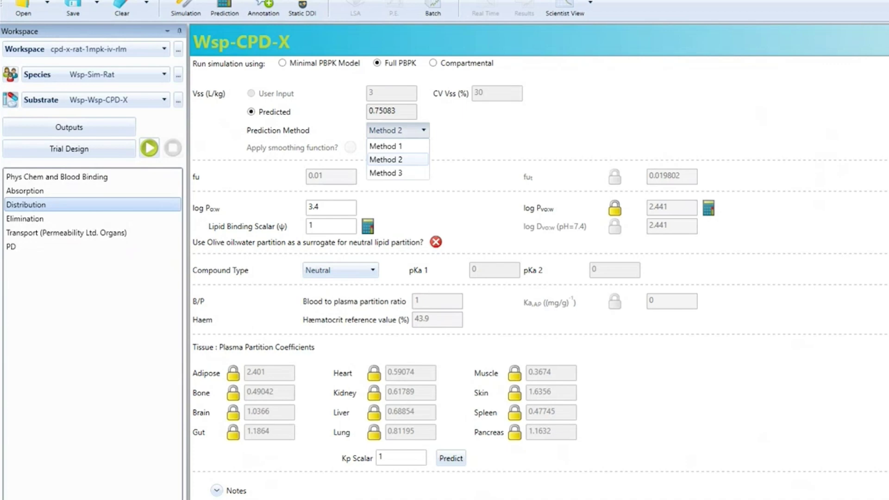
pyautogui.press('Return')
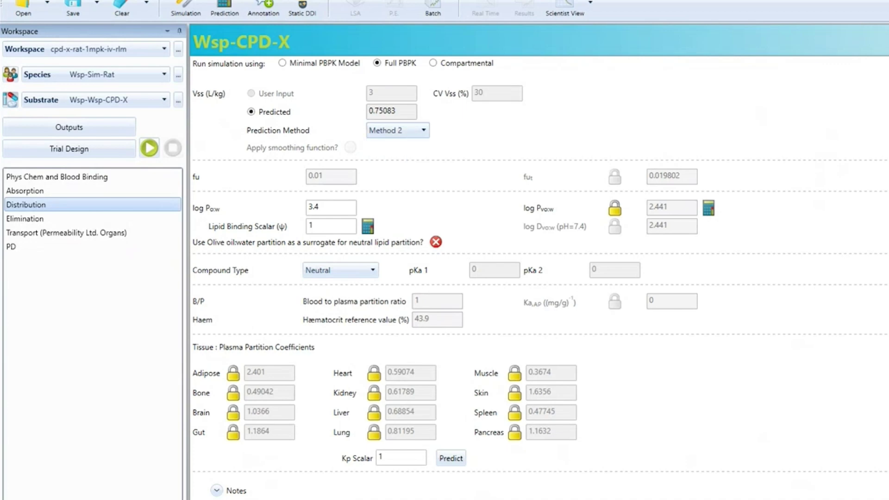
# Review elimination clearance, then the trial design: single fasted 1 mg/kg i.v. bolus over 24 h
pyautogui.click(26, 219)
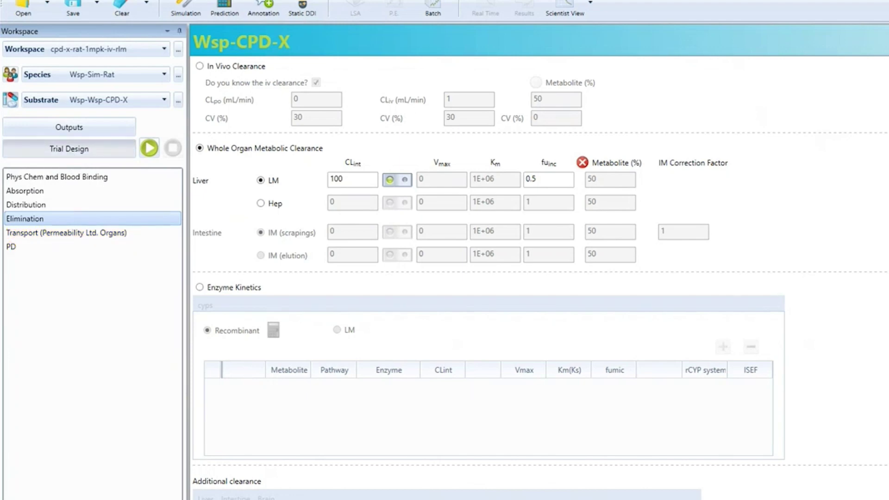
pyautogui.click(69, 148)
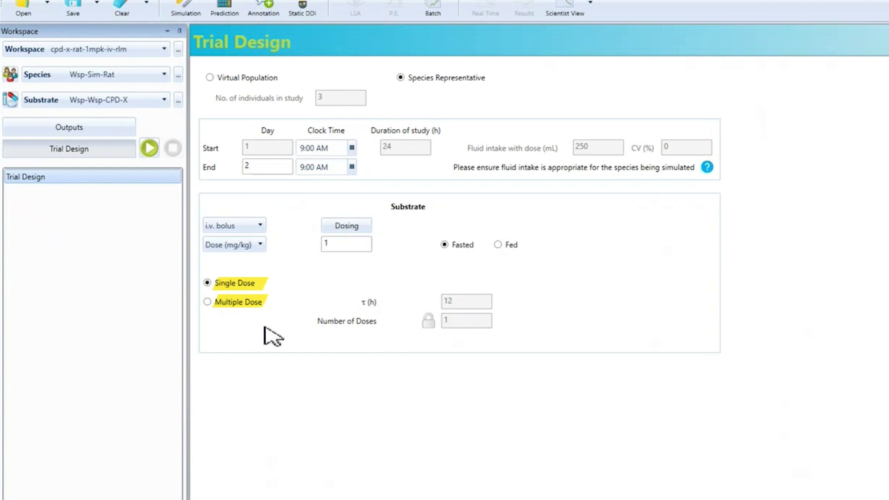
# Check the output sheets and Excel options, then run the rat 1 mg/kg i.v. simulation
pyautogui.click(74, 132)
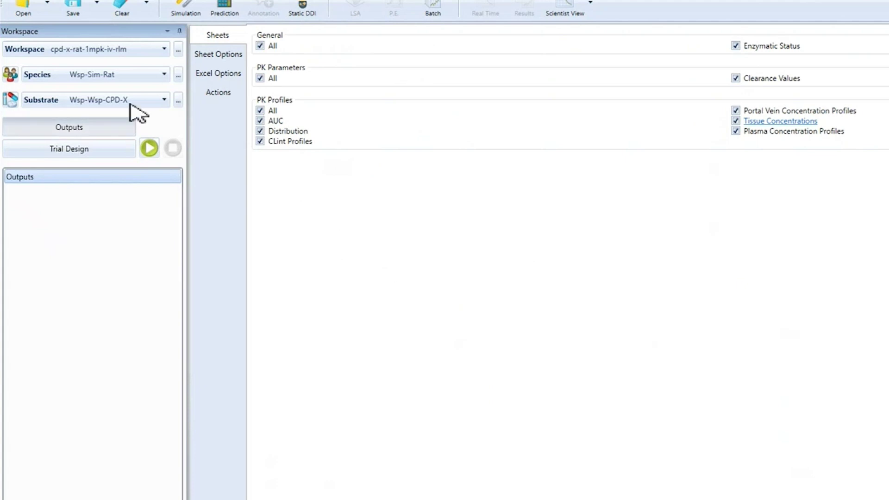
pyautogui.click(216, 77)
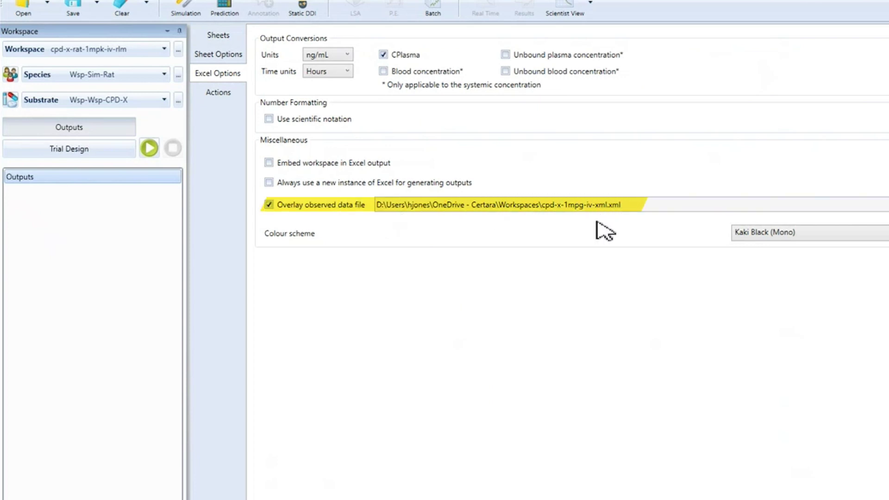
pyautogui.click(65, 150)
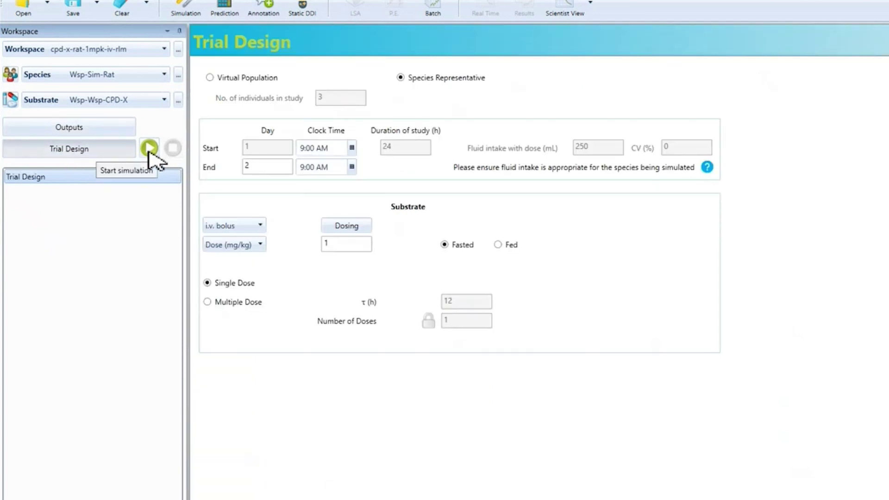
pyautogui.click(149, 148)
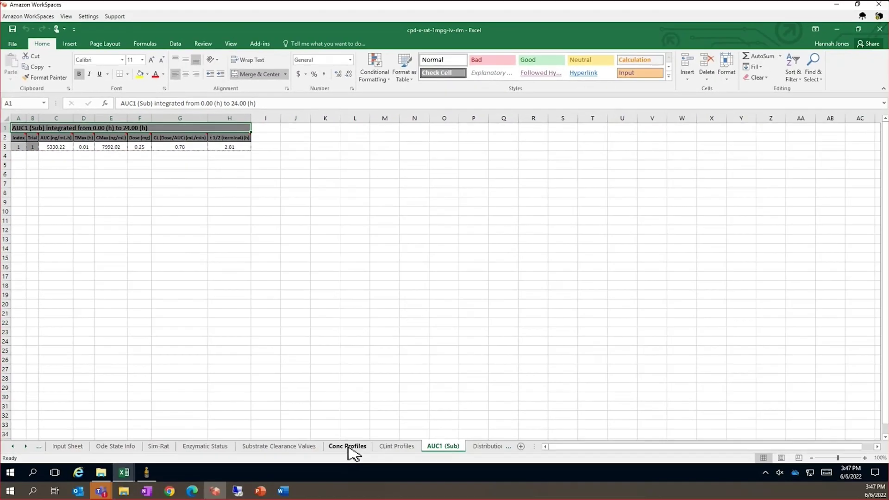
# Check the Conc Profiles sheet, then return to Simcyp's cpd-x-rat-2mpk-po-rlm workspace
pyautogui.click(346, 447)
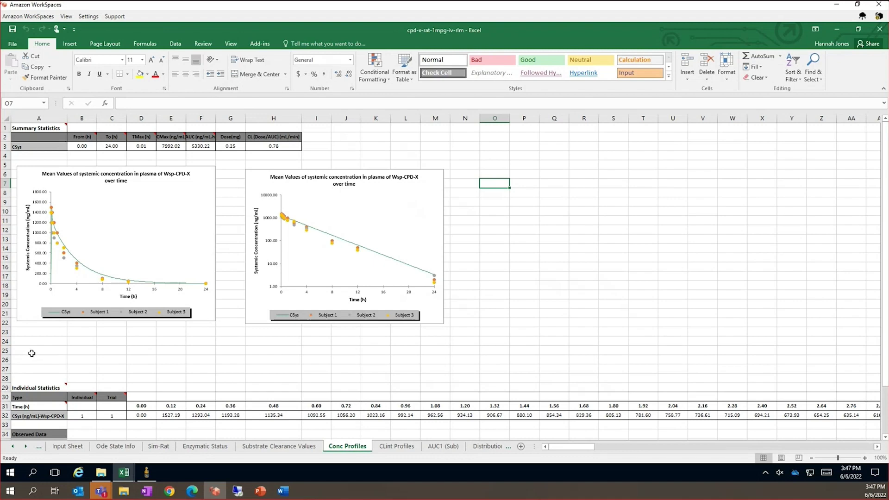
pyautogui.click(147, 472)
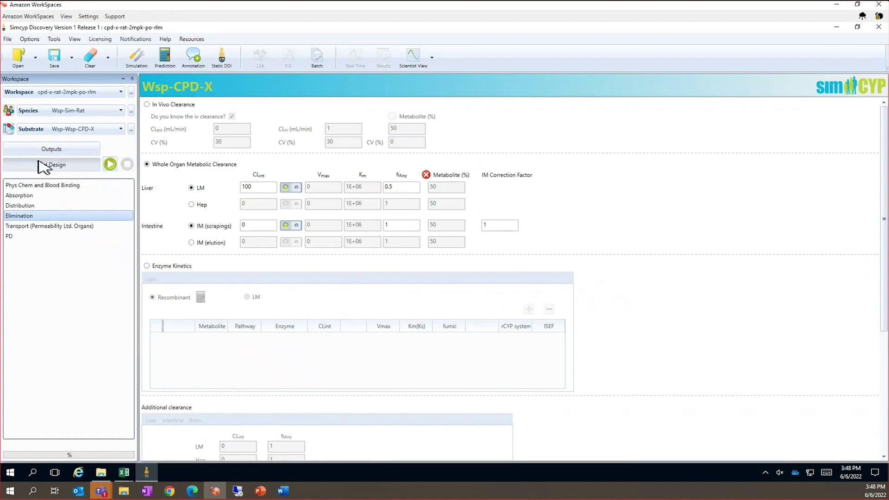
# Check the 2 mg/kg oral trial design, then view absorption: ADAM model, Peff 1.5991
pyautogui.click(70, 164)
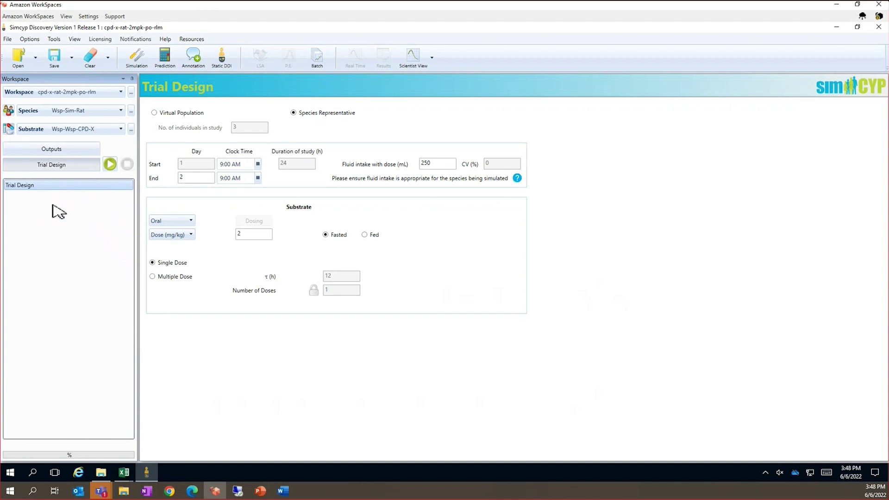
pyautogui.click(25, 196)
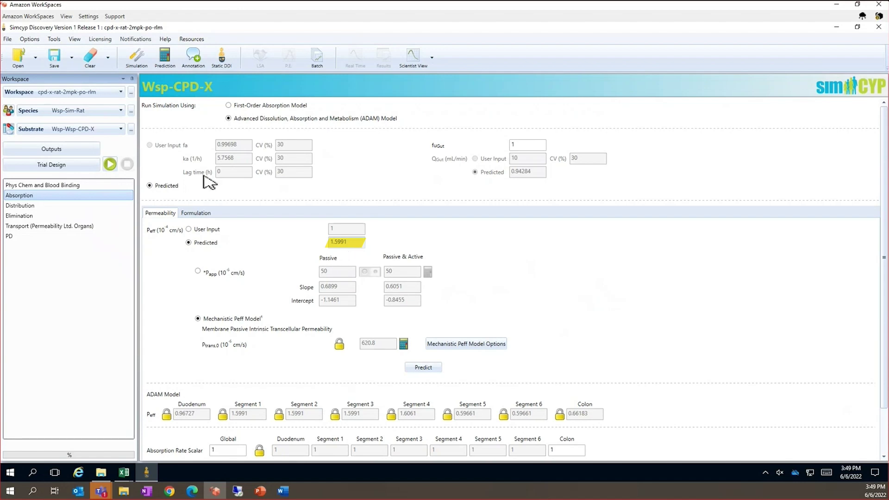
# Review the formulation type, diffusion layer model and dissolution rate equation and scalars
pyautogui.click(196, 214)
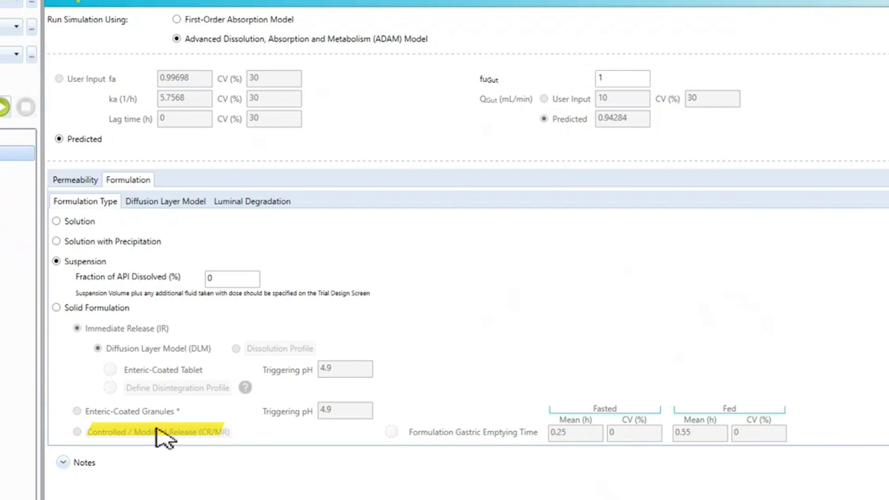
pyautogui.click(177, 203)
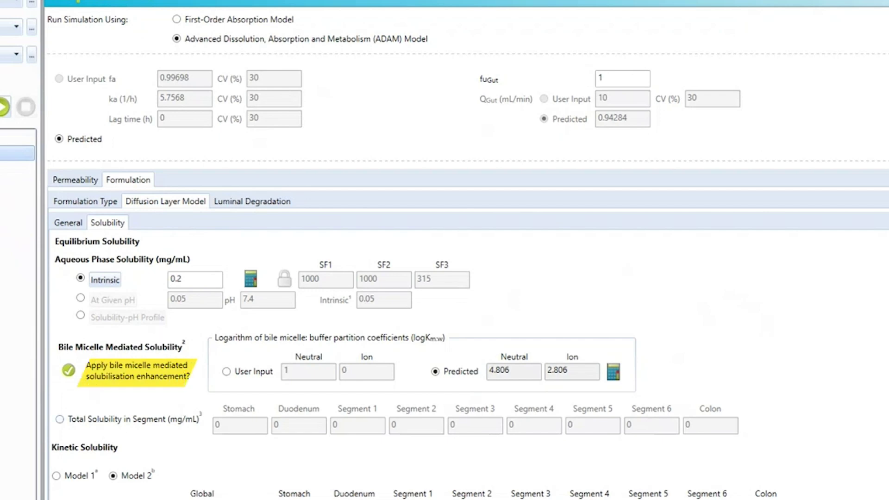
pyautogui.click(68, 223)
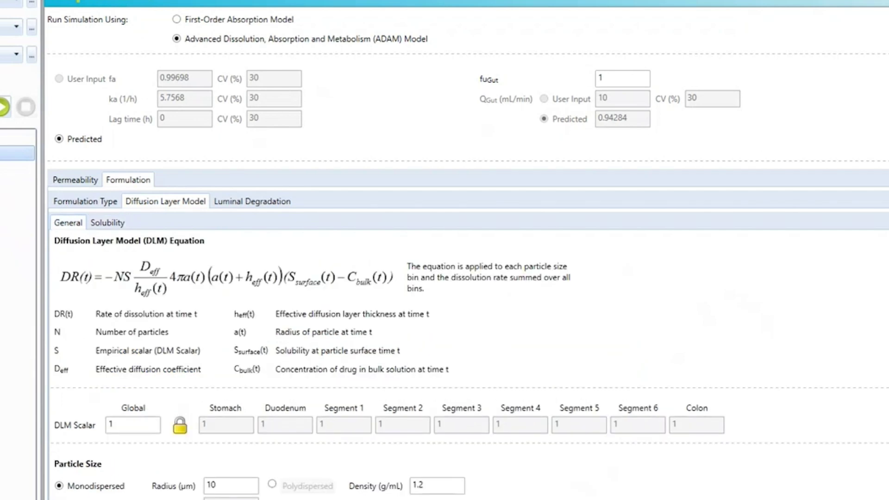
pyautogui.scroll(-3, 238, 486)
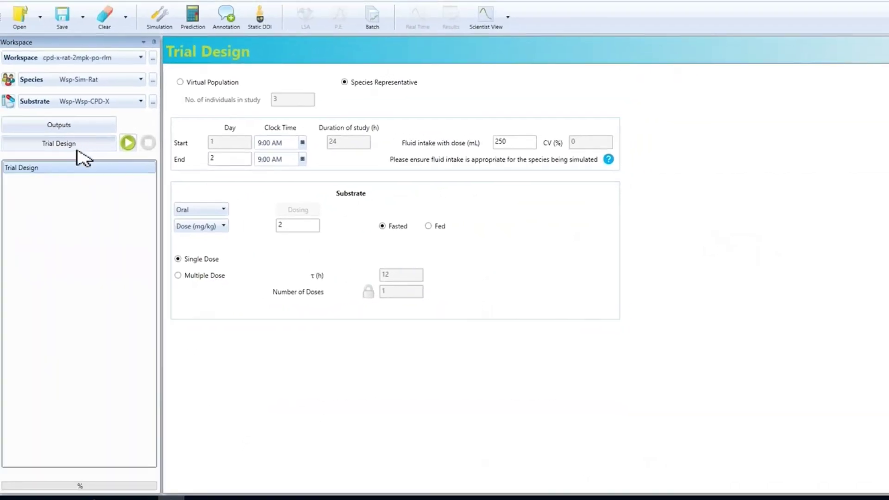
# Run the rat 2 mg/kg oral simulation, yielding Cmax 2078.59 ng/mL and AUC 10031.96
pyautogui.click(128, 143)
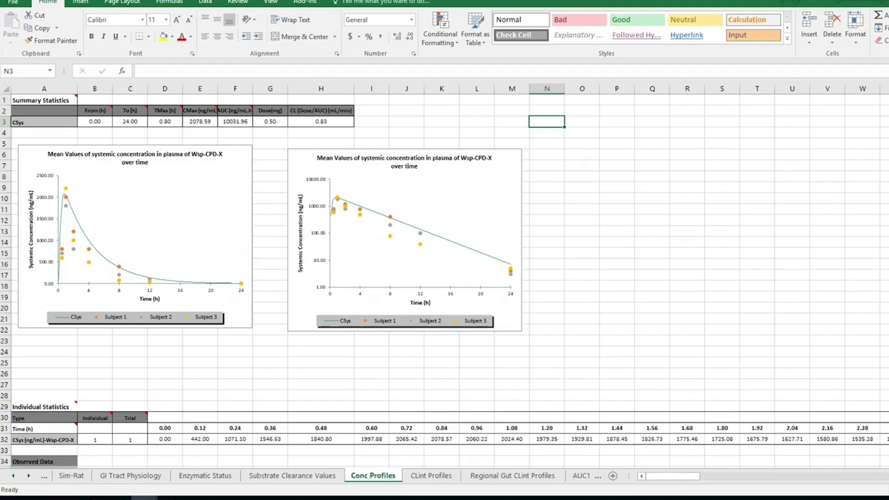
# Back in Simcyp, confirm the human compound's CLint of 50 and view its single fasted 100 mg oral trial design
pyautogui.hotkey('alt', 'Tab')
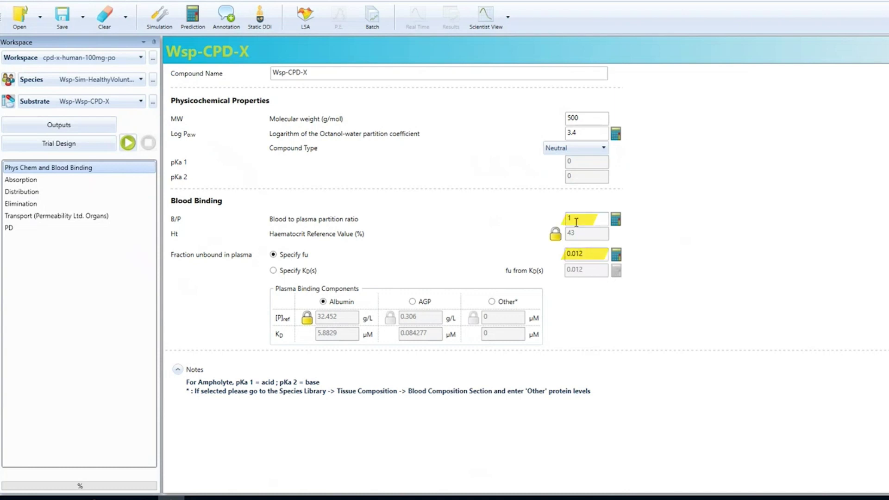
pyautogui.click(23, 204)
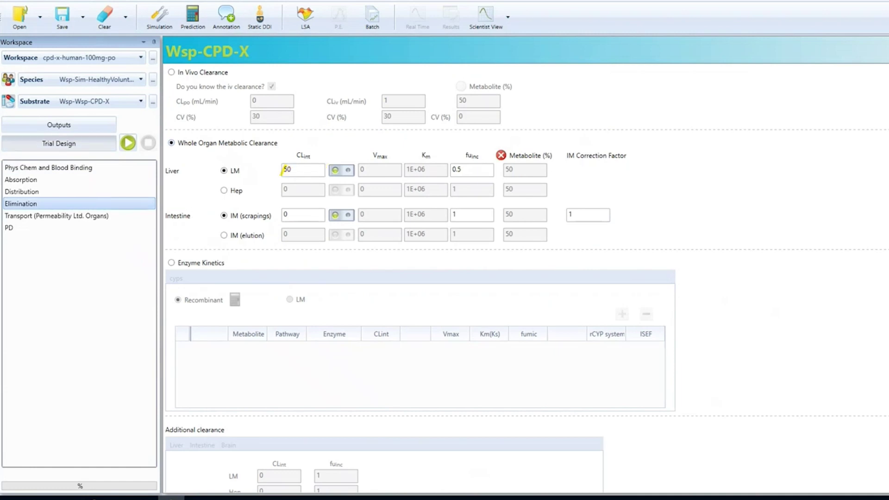
pyautogui.click(59, 143)
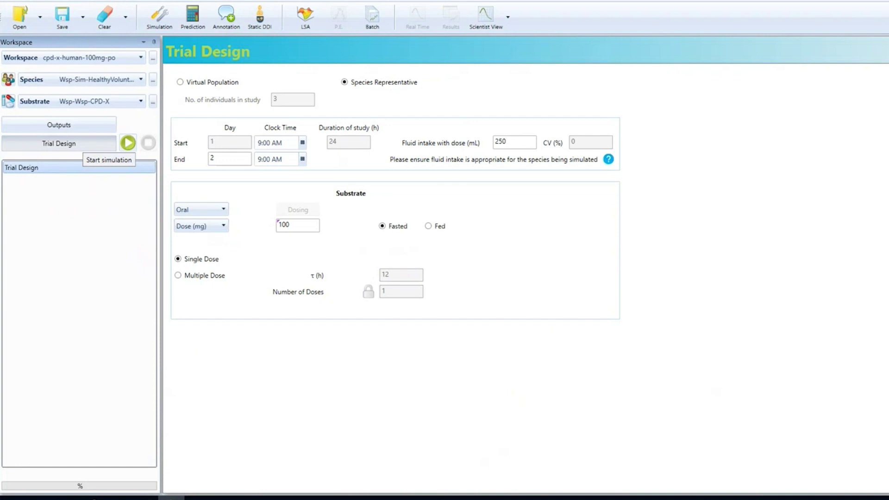
# Run the human 100 mg oral simulation, yielding Cmax 1127.35 ng/mL and AUC 12567.21 in Excel
pyautogui.click(128, 142)
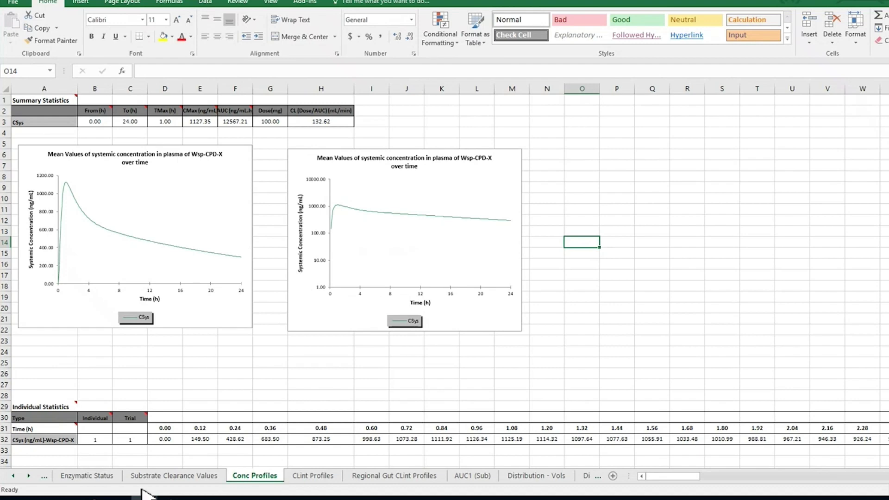
pyautogui.click(171, 498)
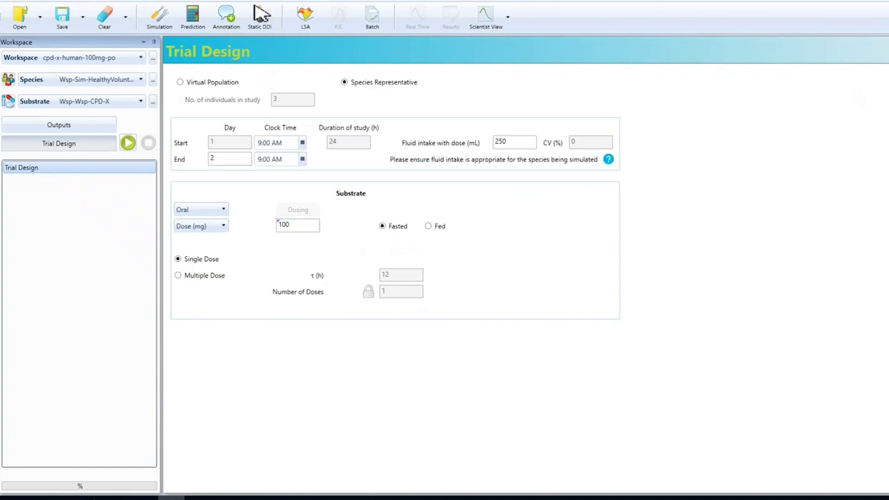
# Run a local sensitivity analysis on Dose from 10 to 1000, showing fa flat at 0.999
pyautogui.click(303, 14)
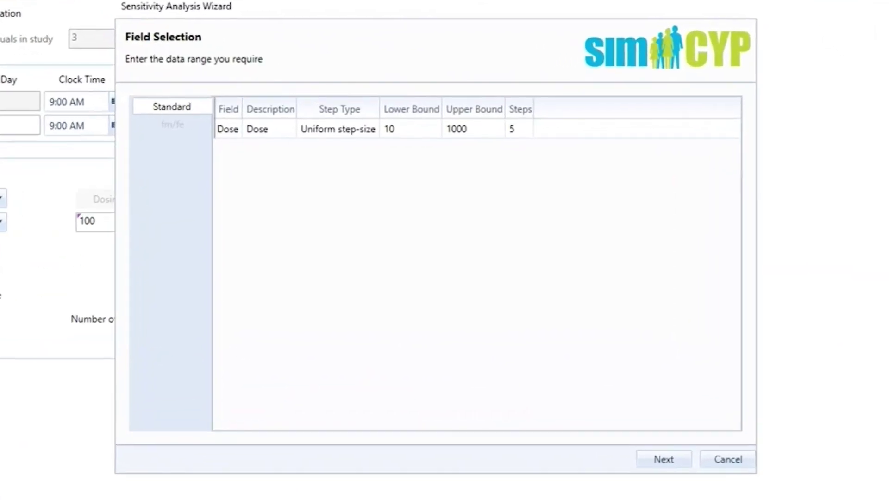
pyautogui.click(227, 129)
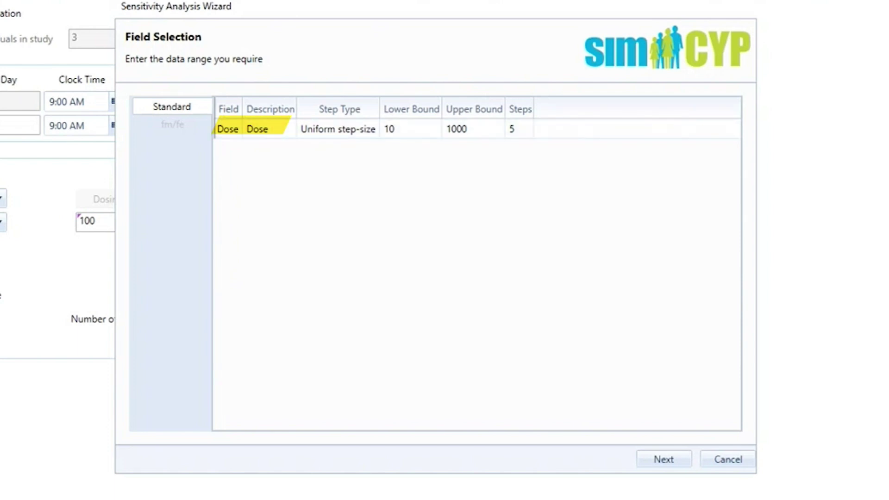
pyautogui.click(664, 460)
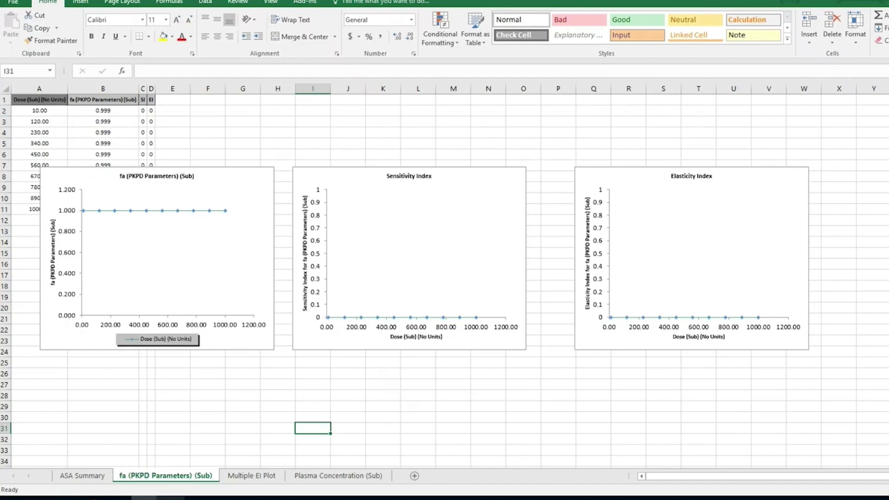
pyautogui.click(243, 499)
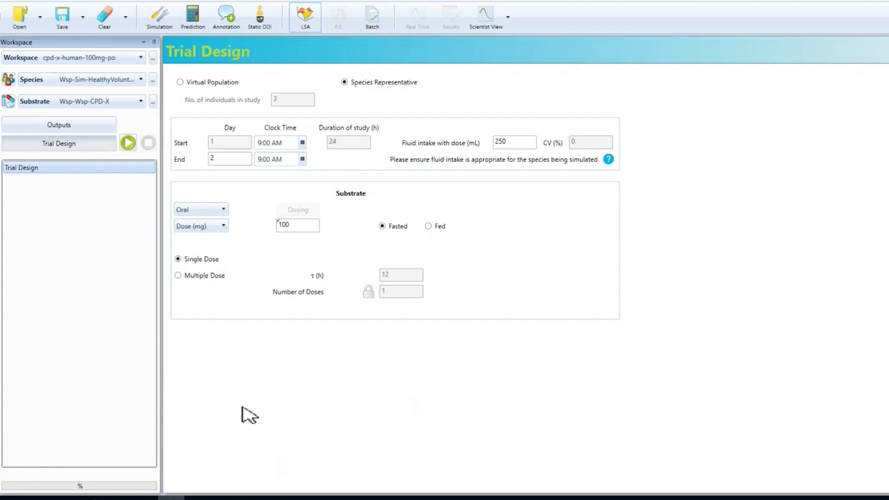
# Predict static competitive-inhibition DDI: R1 1.0192 below threshold, R1,gut 65 above threshold
pyautogui.click(262, 21)
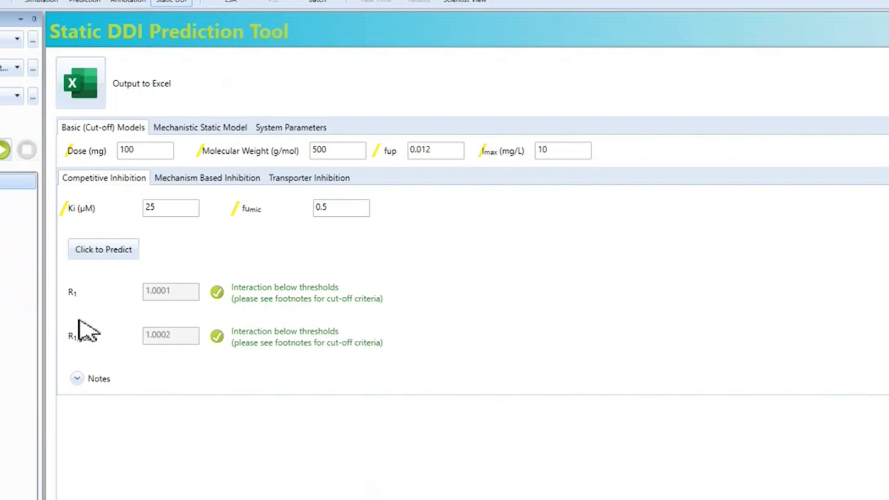
pyautogui.click(85, 257)
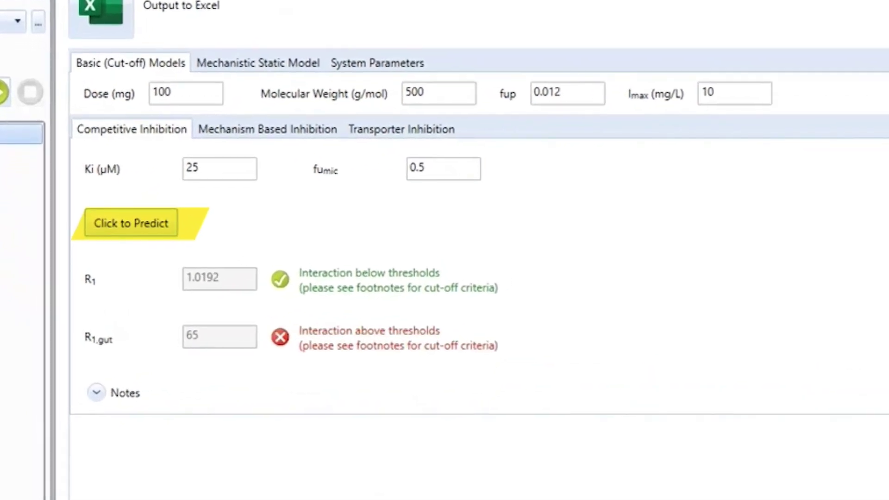